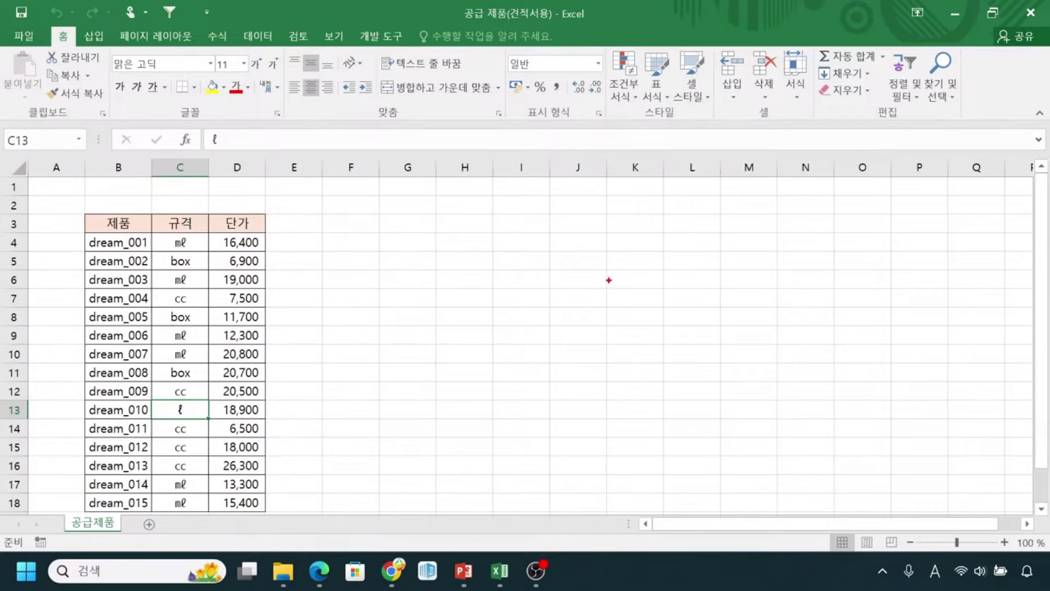
mouse_move(449, 288)
left_mouse_down()
mouse_move(444, 321)
mouse_move(468, 299)
left_mouse_up()
mouse_move(772, 285)
left_mouse_down()
mouse_move(754, 305)
mouse_move(798, 285)
mouse_move(757, 287)
left_mouse_up()
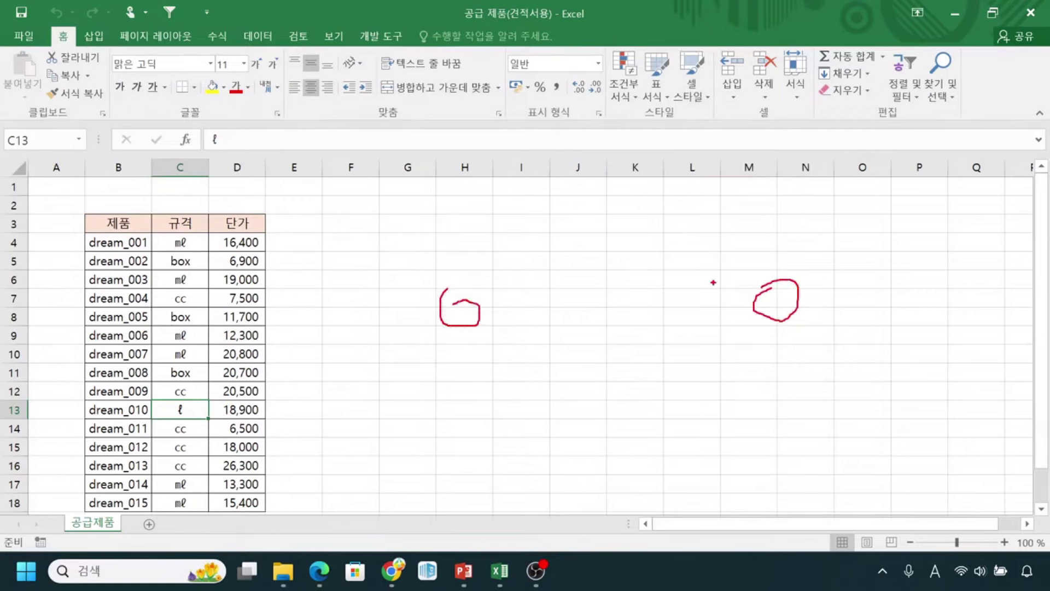
mouse_move(420, 247)
left_mouse_down()
mouse_move(443, 247)
mouse_move(427, 280)
mouse_move(445, 273)
mouse_move(456, 287)
left_mouse_up()
mouse_move(469, 241)
left_mouse_down()
mouse_move(468, 278)
mouse_move(519, 262)
mouse_move(507, 285)
mouse_move(530, 284)
left_mouse_up()
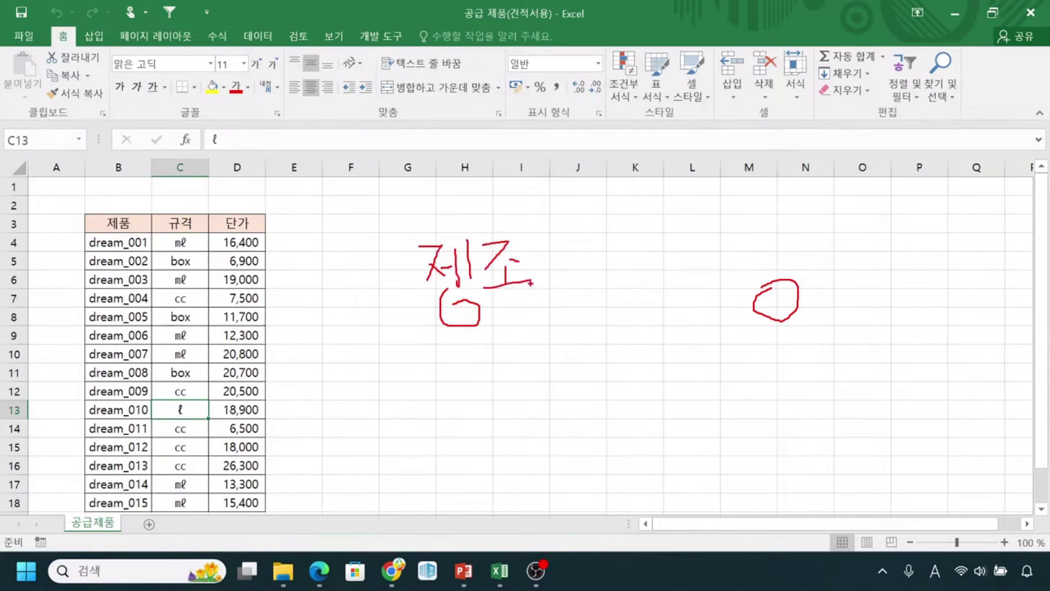
mouse_move(750, 234)
left_mouse_down()
mouse_move(776, 256)
mouse_move(767, 269)
left_mouse_up()
left_click_drag(751, 274, 789, 274)
mouse_move(789, 245)
left_mouse_down()
mouse_move(814, 260)
mouse_move(829, 250)
left_mouse_up()
left_click_drag(829, 239, 831, 264)
left_click_drag(831, 264, 831, 280)
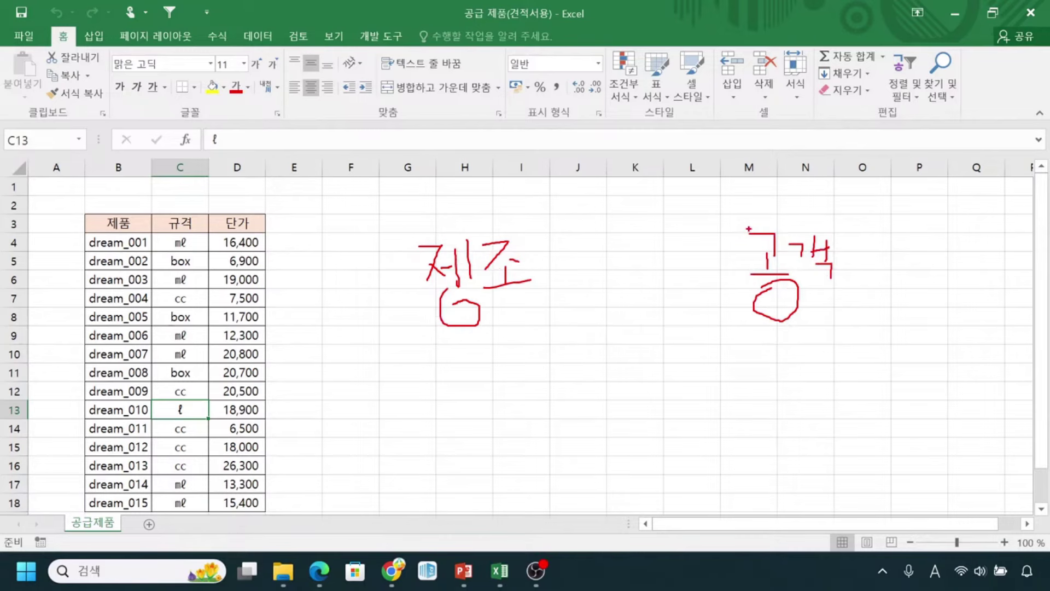
mouse_move(782, 218)
left_mouse_down()
mouse_move(651, 201)
mouse_move(540, 236)
mouse_move(550, 246)
left_mouse_up()
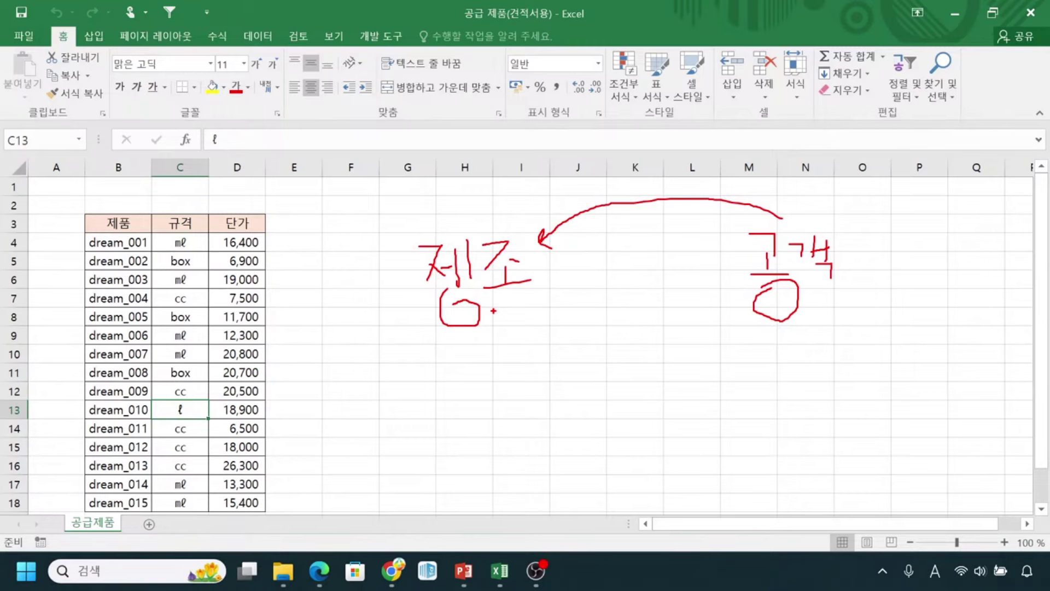
key("ctrl")
mouse_move(498, 316)
left_mouse_down()
mouse_move(534, 337)
mouse_move(694, 357)
mouse_move(778, 331)
mouse_move(768, 329)
mouse_move(781, 344)
left_mouse_up()
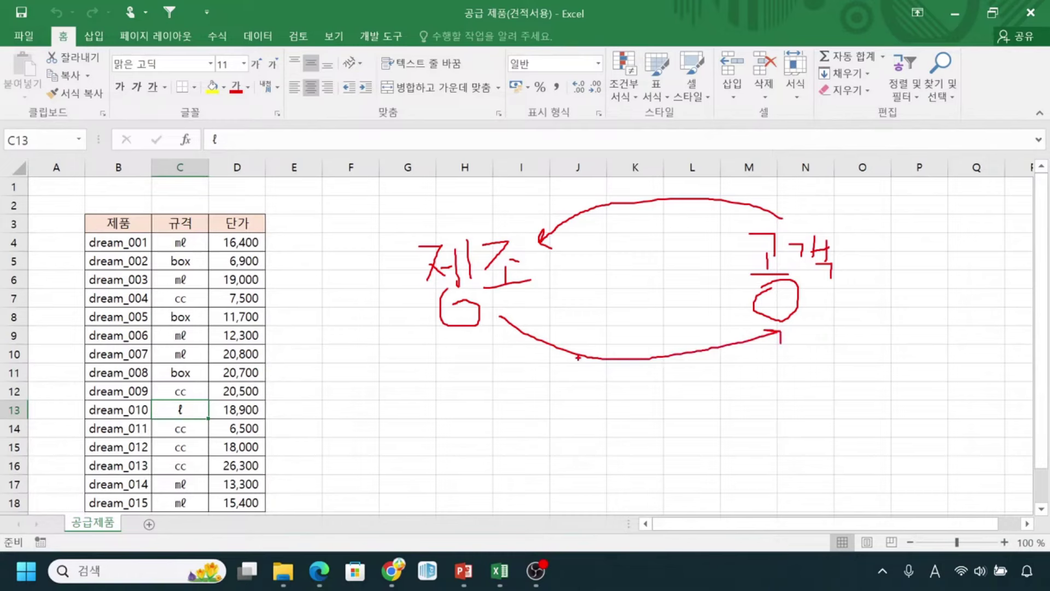
left_click_drag(750, 281, 832, 282)
mouse_move(443, 434)
left_mouse_down()
mouse_move(441, 462)
mouse_move(475, 460)
mouse_move(478, 446)
mouse_move(482, 464)
left_mouse_up()
left_click_drag(495, 422, 503, 479)
mouse_move(503, 428)
left_mouse_down()
mouse_move(511, 455)
mouse_move(539, 445)
mouse_move(530, 463)
left_mouse_up()
left_click_drag(516, 464, 550, 464)
mouse_move(830, 323)
left_mouse_down()
mouse_move(804, 458)
mouse_move(650, 507)
mouse_move(645, 491)
mouse_move(618, 506)
mouse_move(638, 519)
mouse_move(644, 498)
mouse_move(610, 505)
left_mouse_up()
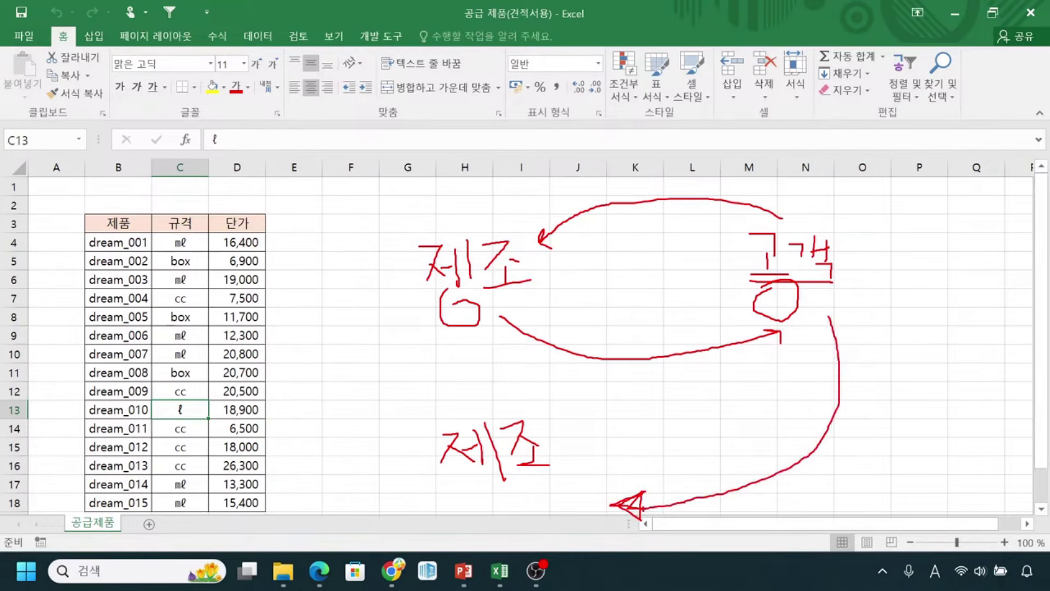
left_click(532, 434)
mouse_move(532, 434)
left_mouse_down()
mouse_move(588, 423)
mouse_move(760, 353)
mouse_move(749, 374)
left_mouse_up()
mouse_move(854, 290)
left_mouse_down()
mouse_move(763, 313)
mouse_move(864, 218)
mouse_move(871, 293)
left_mouse_up()
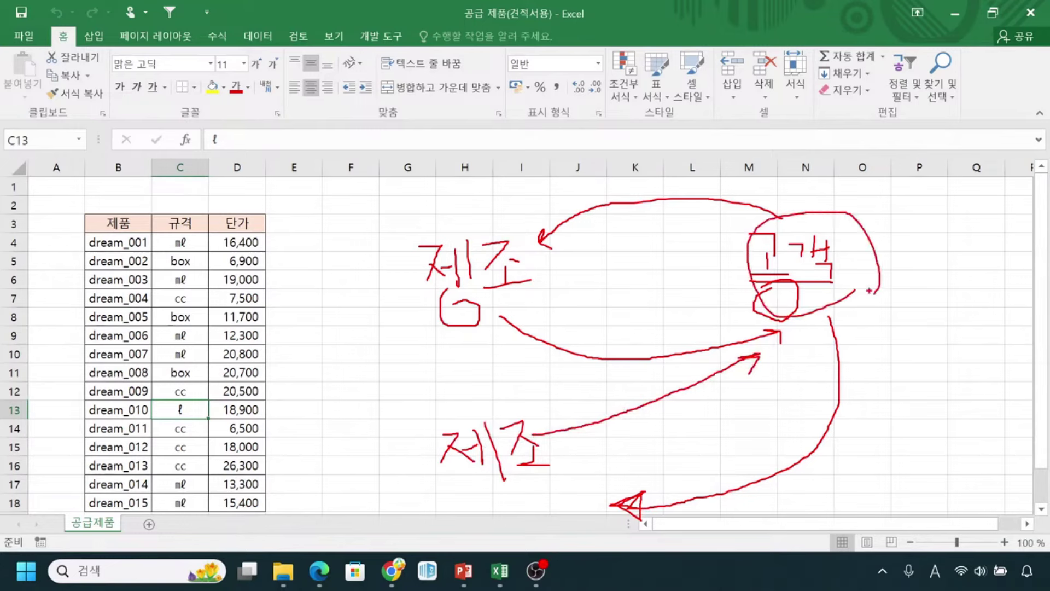
mouse_move(587, 335)
left_mouse_down()
mouse_move(629, 350)
mouse_move(569, 329)
left_mouse_up()
mouse_move(604, 395)
left_mouse_down()
mouse_move(622, 441)
mouse_move(602, 394)
left_mouse_up()
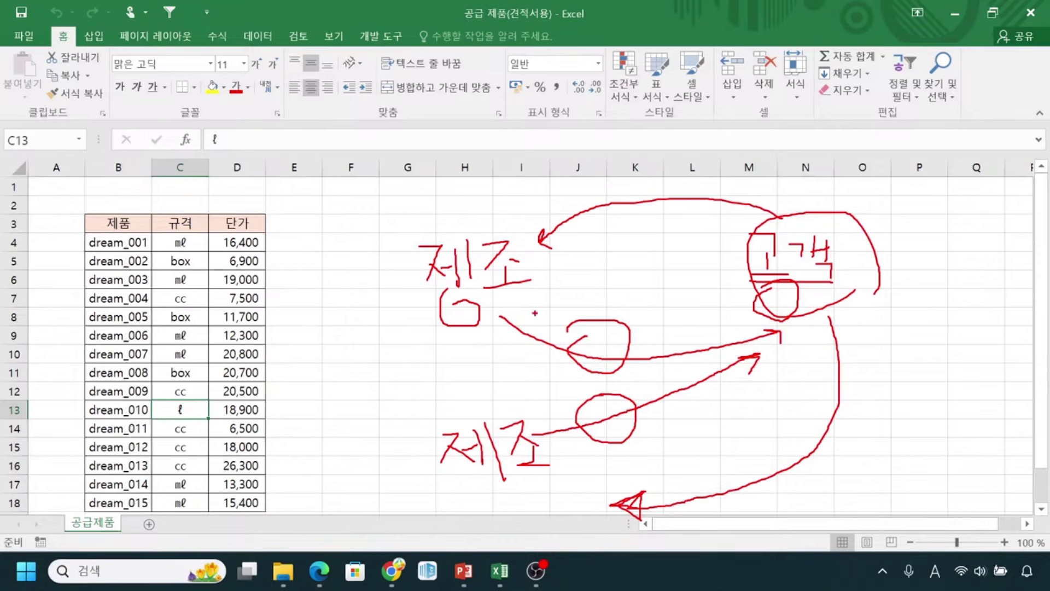
key("ctrl")
key("ctrl")
key("Escape")
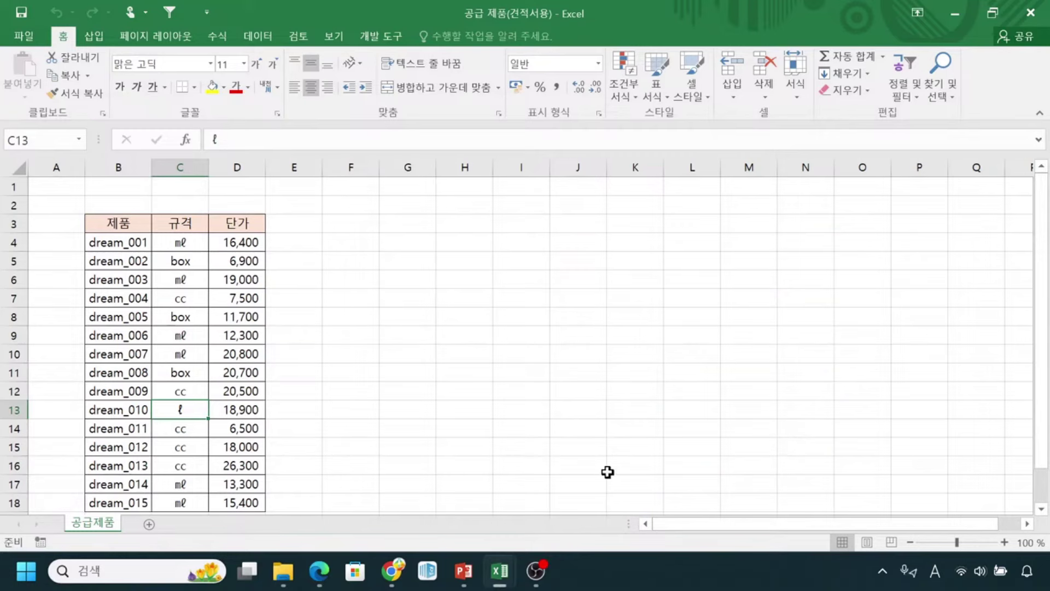
- Switch to the 견적서_샘플 workbook and preview how its 견적서 sheet prints
mouse_move(498, 574)
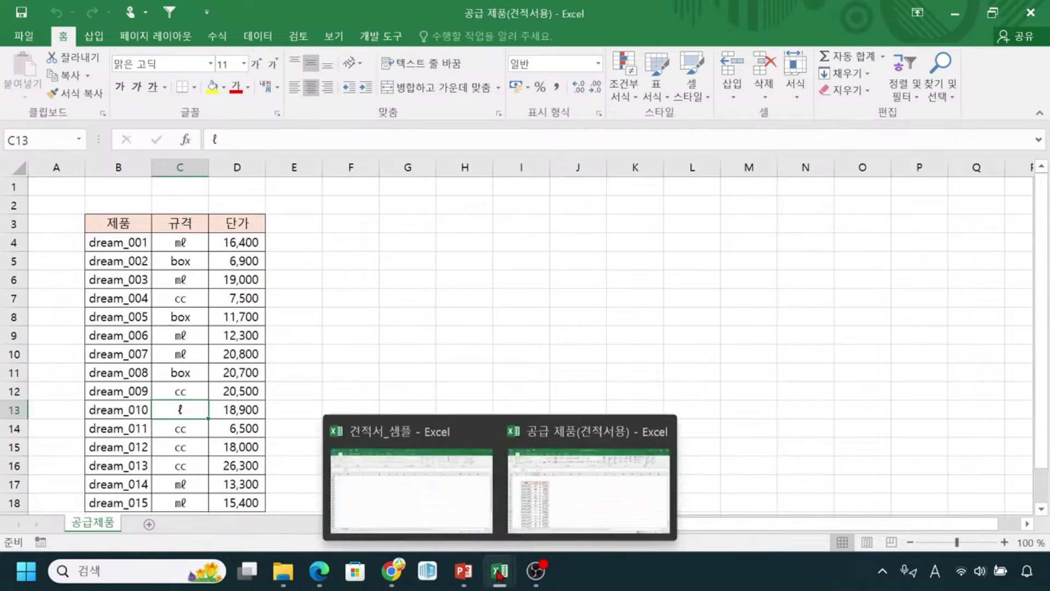
left_click(373, 481)
scroll(204, 446, "up", 12)
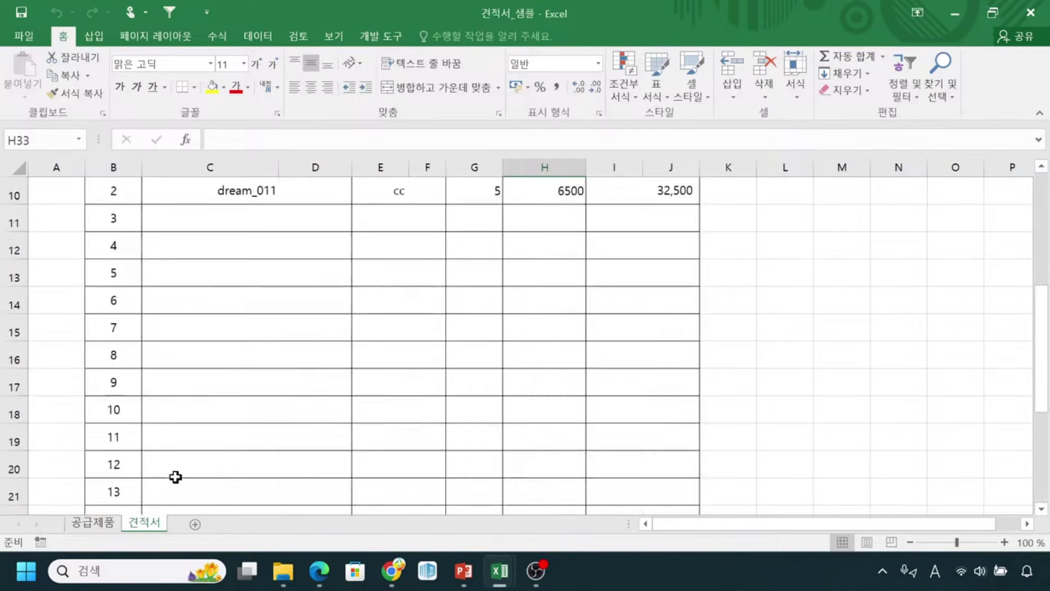
left_click(24, 37)
left_click(21, 210)
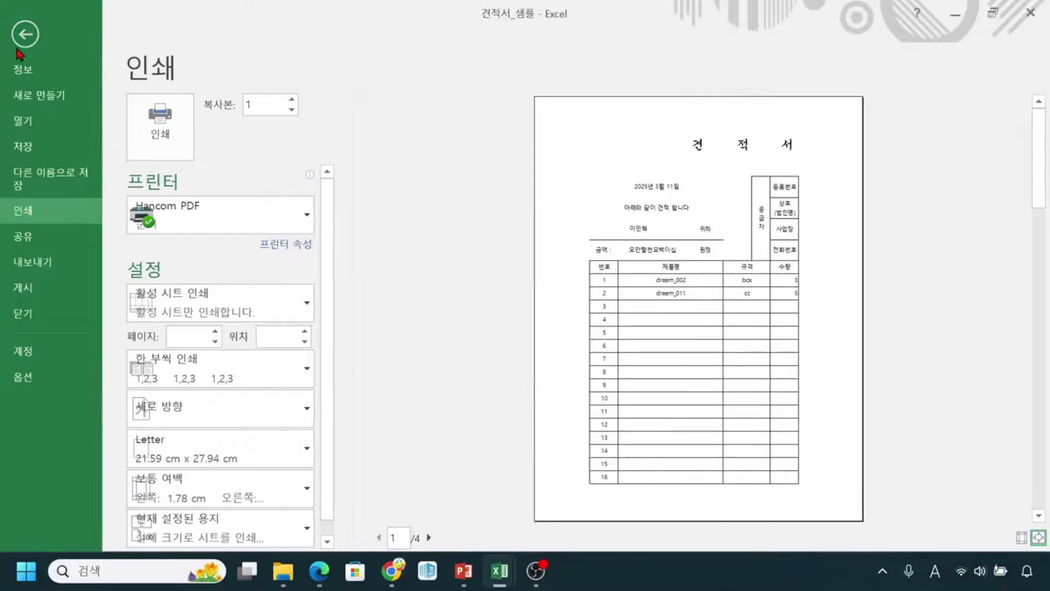
left_click(25, 33)
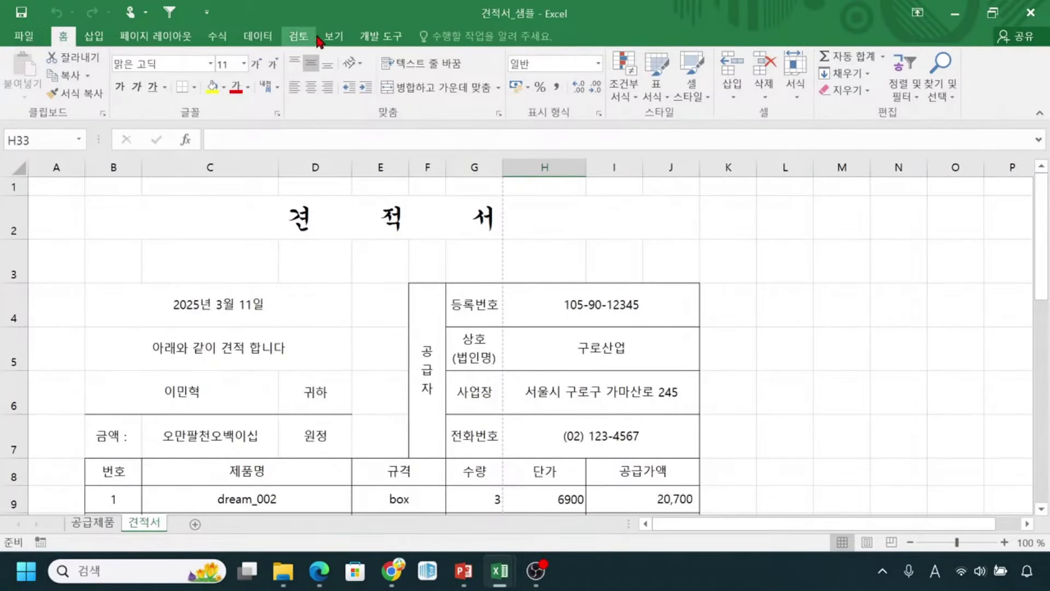
left_click(333, 36)
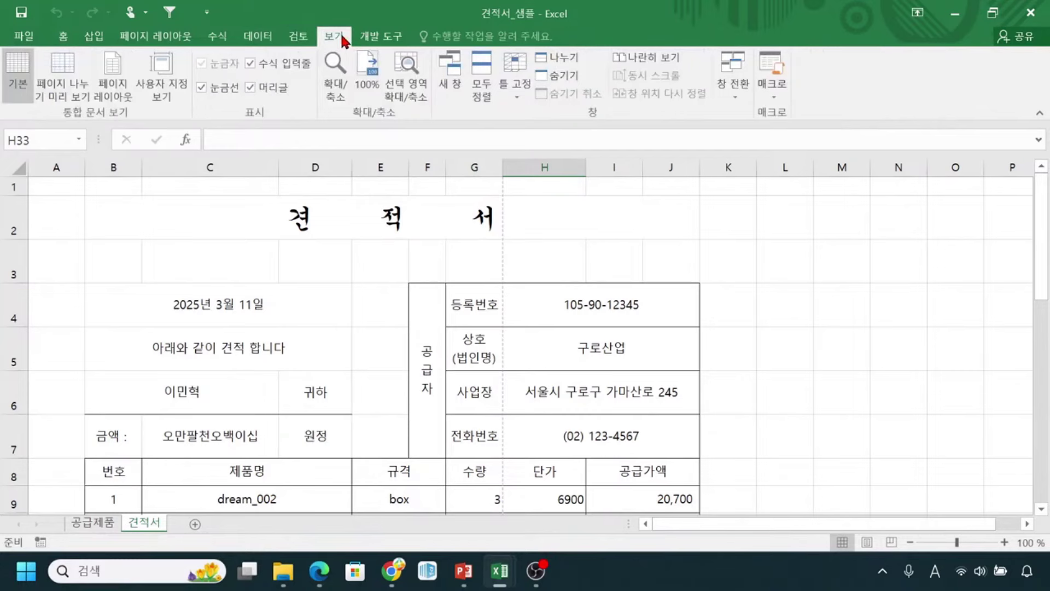
left_click(63, 36)
left_click(462, 387)
key("ctrl")
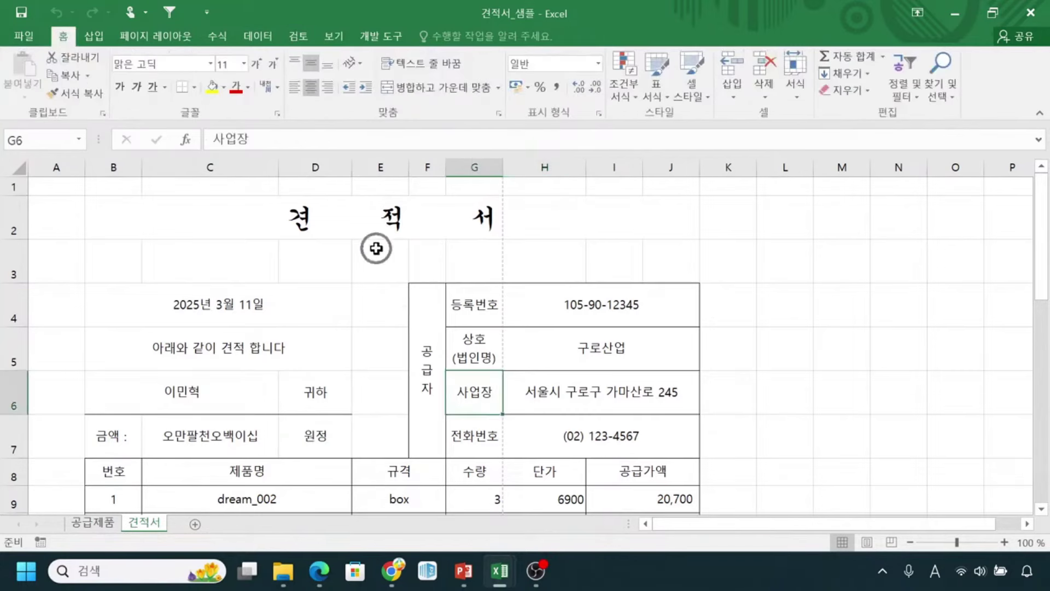
key("ctrl")
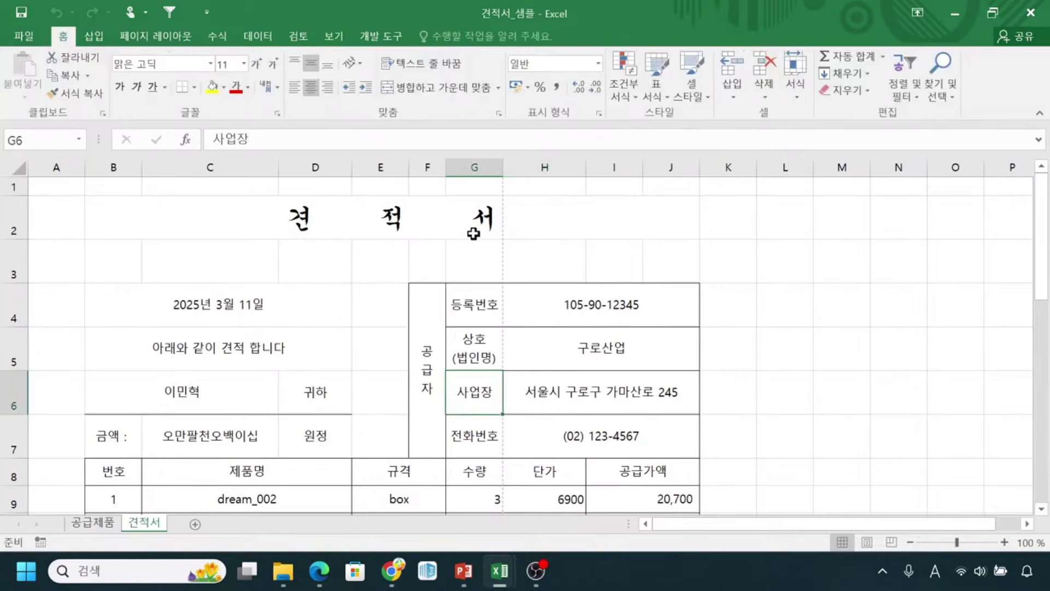
key("ctrl")
key("ctrl")
key("ctrl")
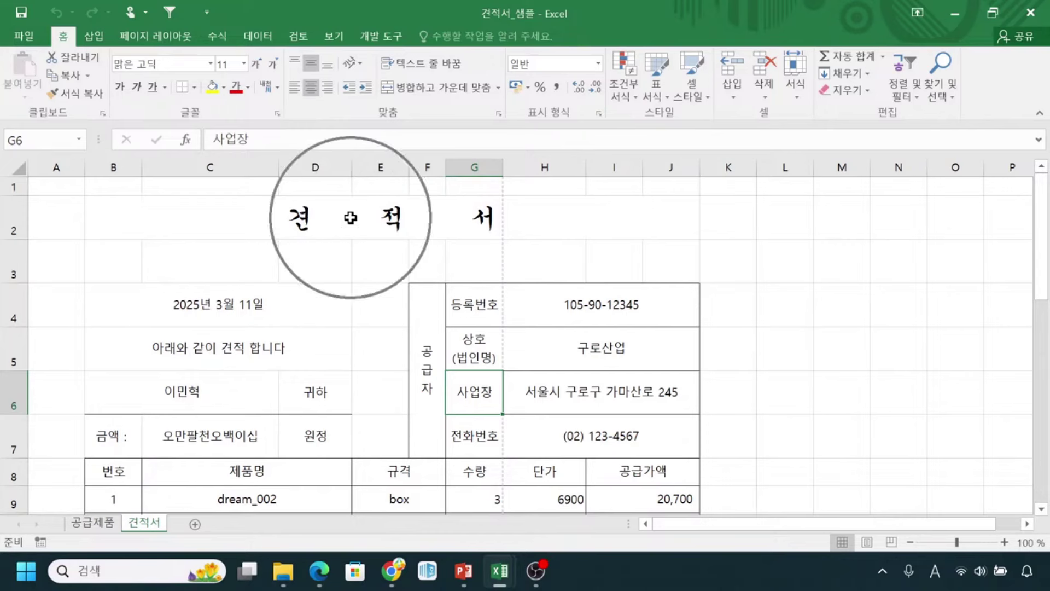
key("ctrl")
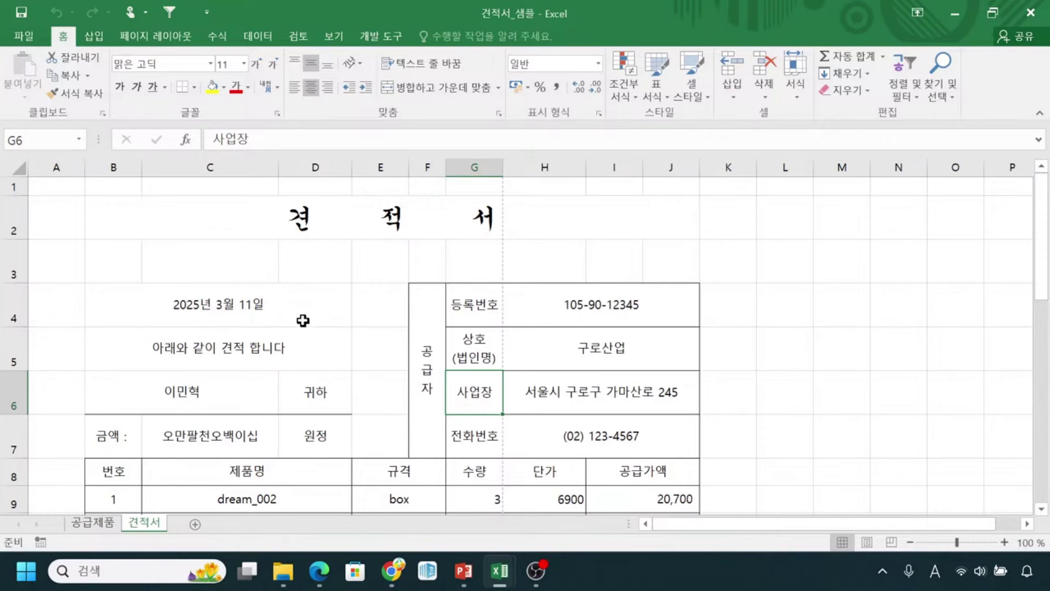
key("ctrl+2")
mouse_move(323, 267)
left_mouse_down()
mouse_move(291, 327)
mouse_move(307, 324)
left_mouse_up()
left_click_drag(126, 359, 268, 359)
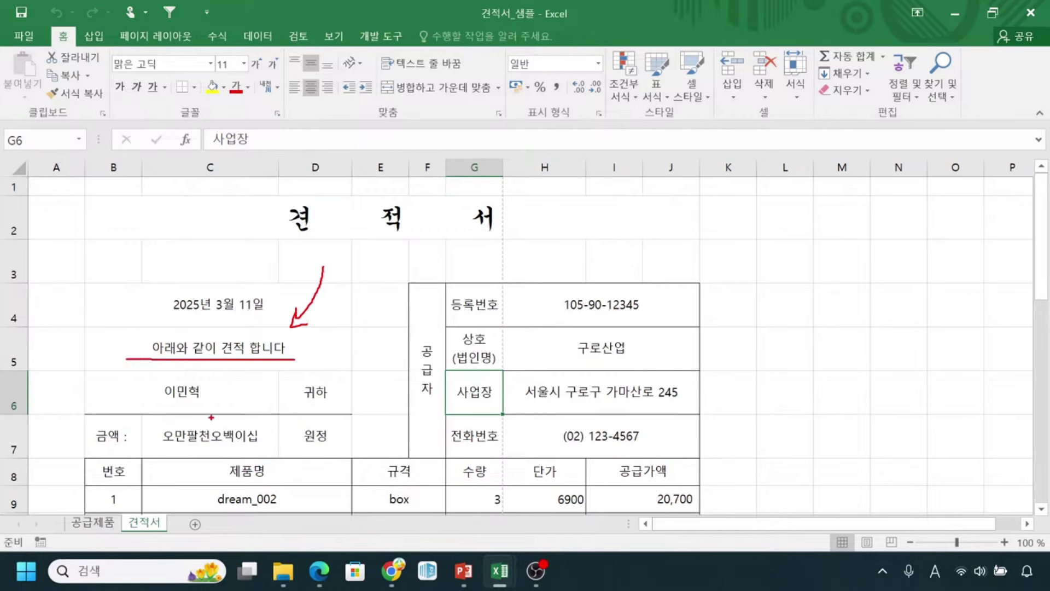
- Replace the recipient's name in cell B6, beside 귀하, with 관악 상사
double_click(206, 391)
key("BackSpace")
key("BackSpace")
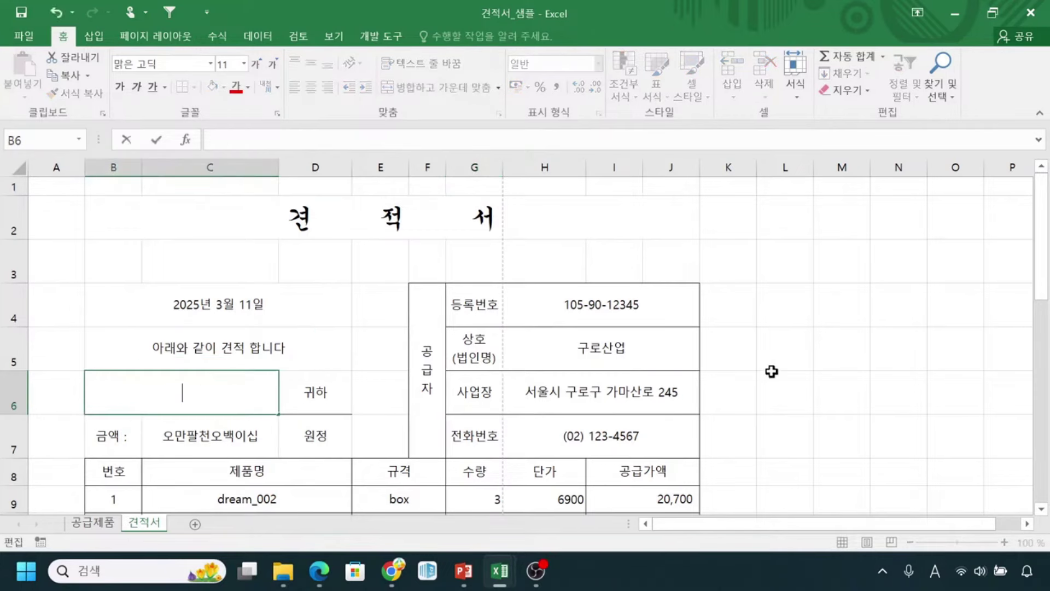
left_click(771, 372)
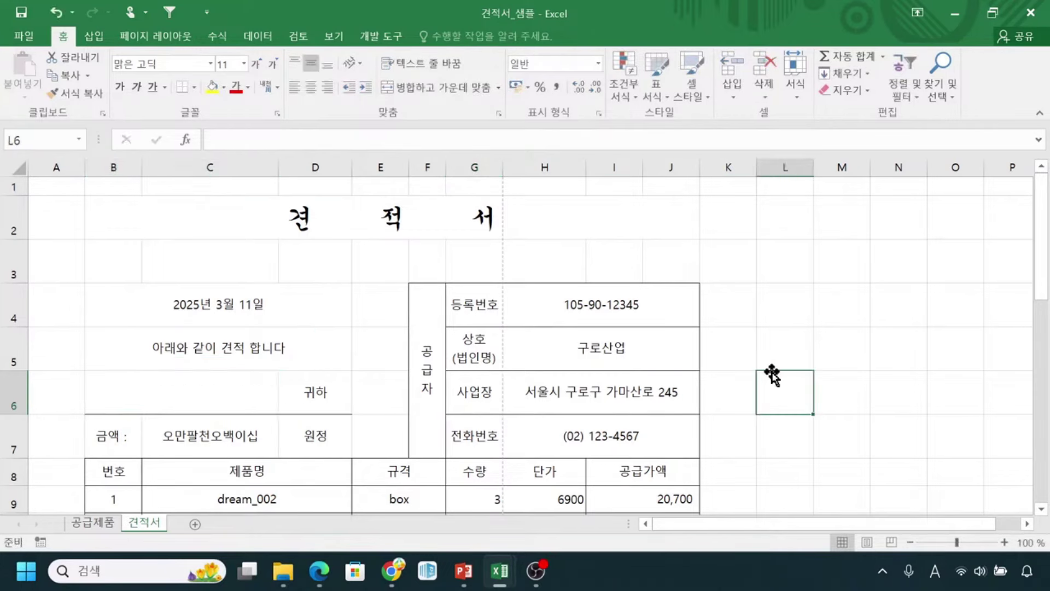
left_click(183, 390)
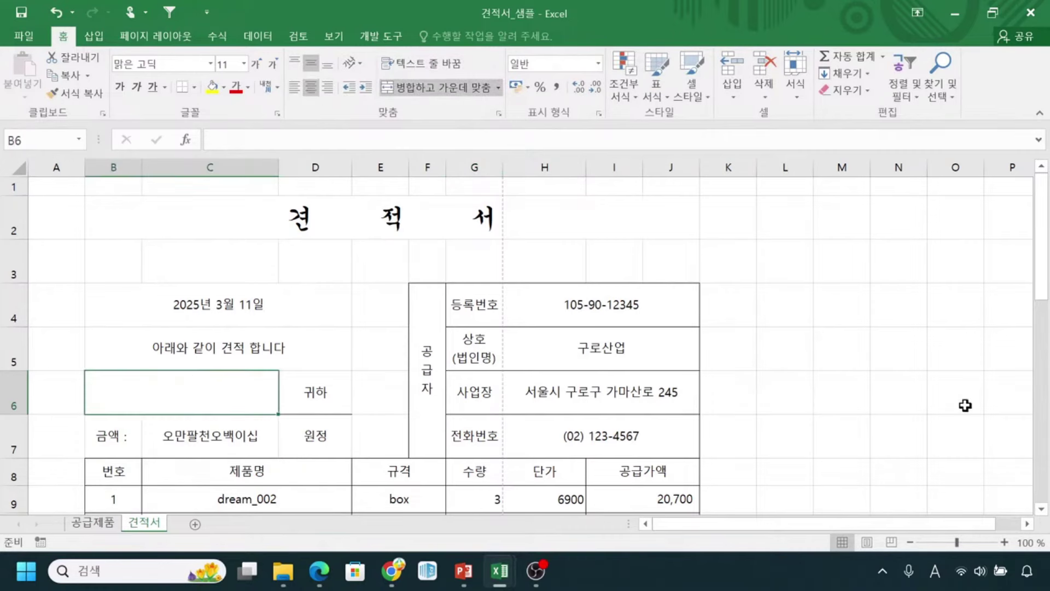
type("rhks")
key("BackSpace")
key("BackSpace")
key("BackSpace")
key("BackSpace")
key("Hangul")
type("과남")
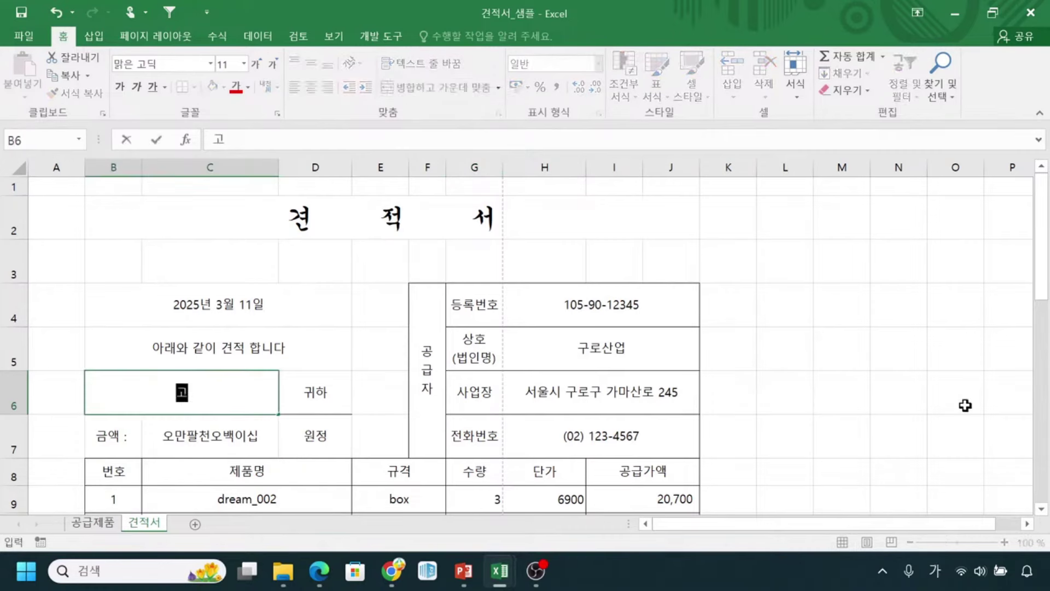
key("BackSpace")
key("BackSpace")
key("BackSpace")
key("BackSpace")
type("과")
type("악 상사")
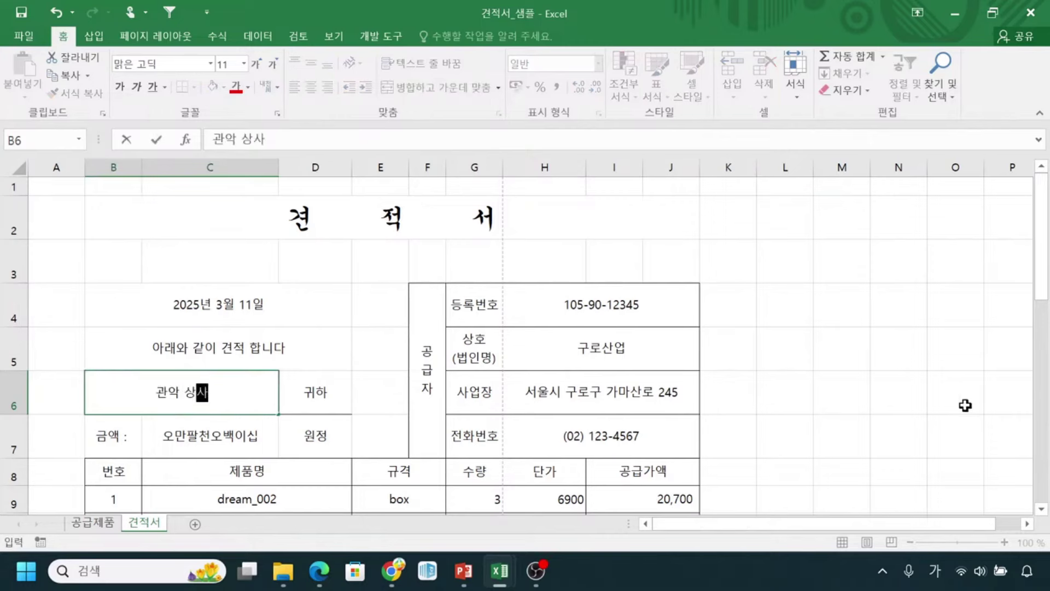
left_click(235, 393)
mouse_move(151, 280)
left_mouse_down()
mouse_move(91, 386)
mouse_move(186, 460)
mouse_move(334, 320)
mouse_move(146, 277)
left_mouse_up()
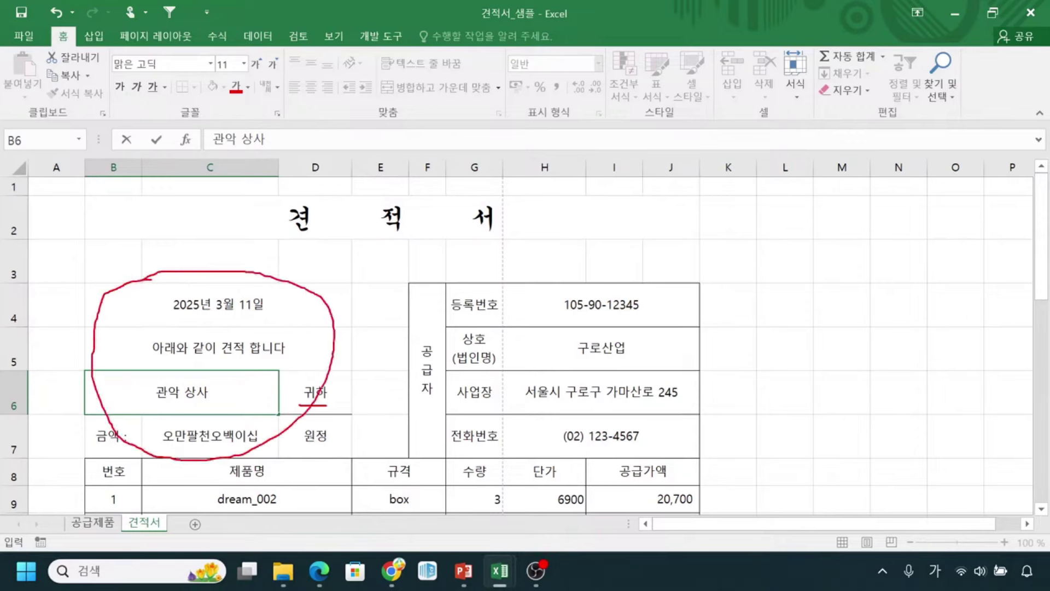
left_click_drag(310, 237, 442, 231)
mouse_move(427, 330)
left_mouse_down()
mouse_move(405, 379)
mouse_move(428, 332)
left_mouse_up()
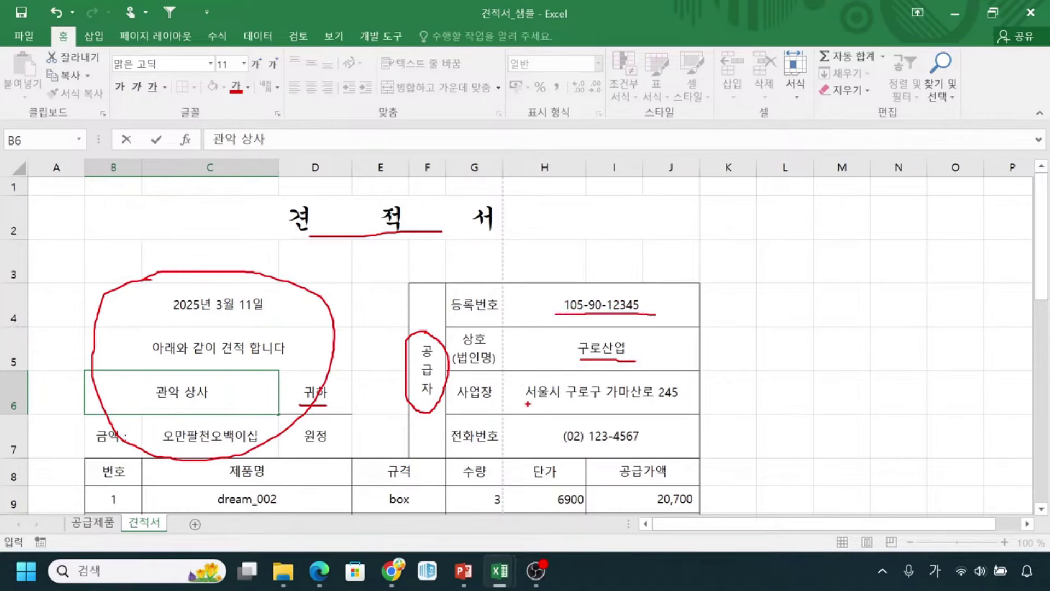
left_click_drag(528, 404, 584, 398)
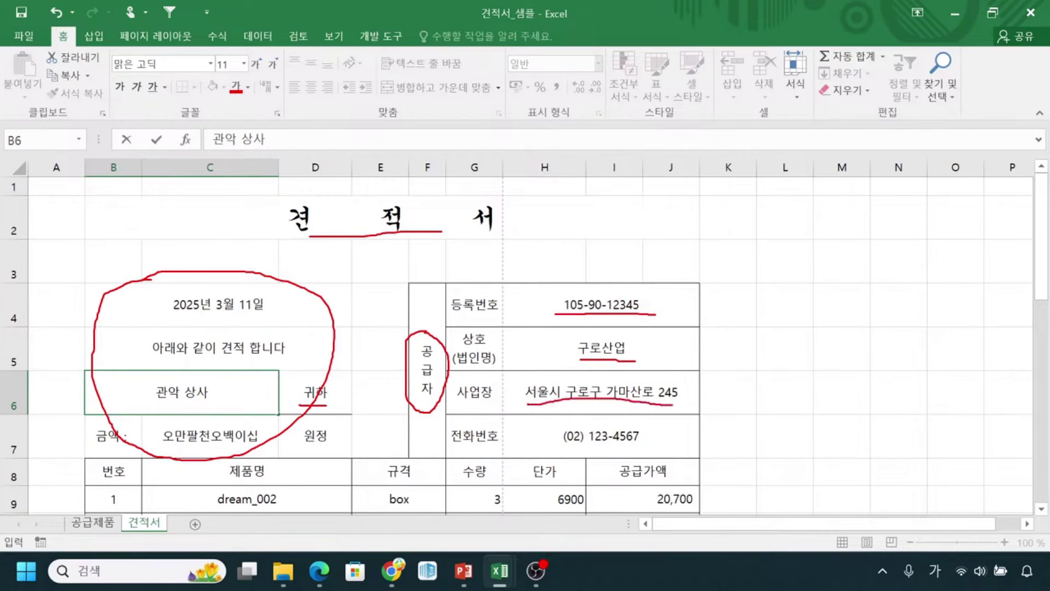
left_click_drag(558, 451, 634, 445)
key("Escape")
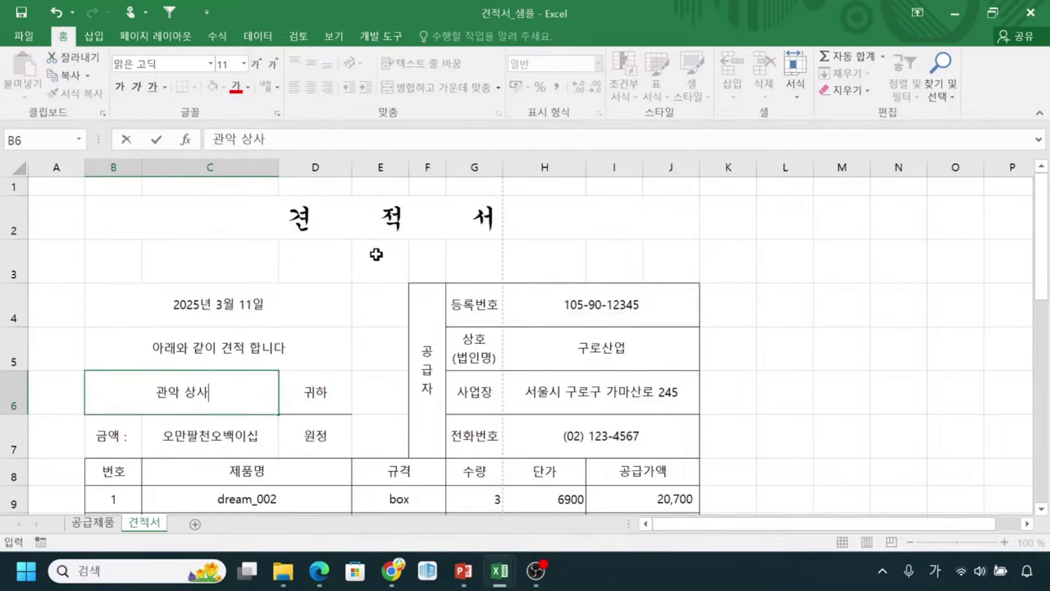
- Examine the 제품명 entries in C9 and C10 and the remaining numbered rows down to the totals block
scroll(357, 351, "down", 2)
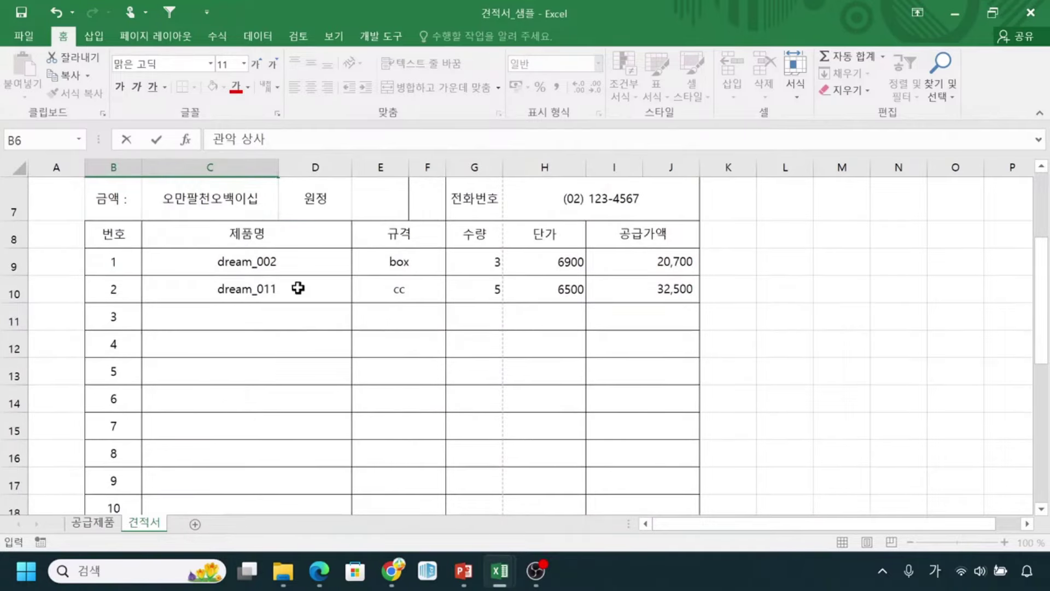
left_click(292, 267)
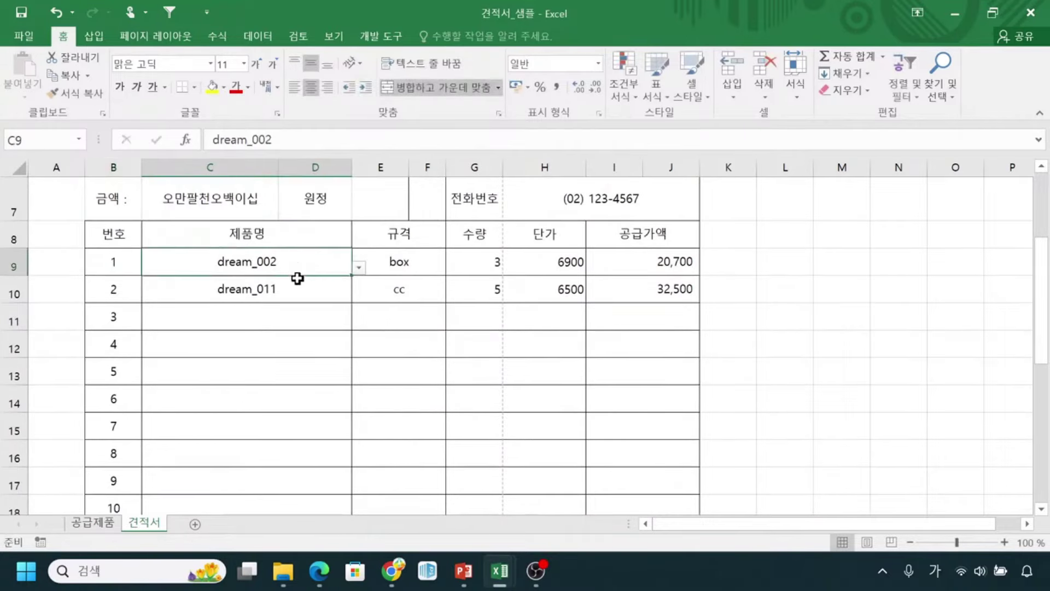
left_click(298, 288)
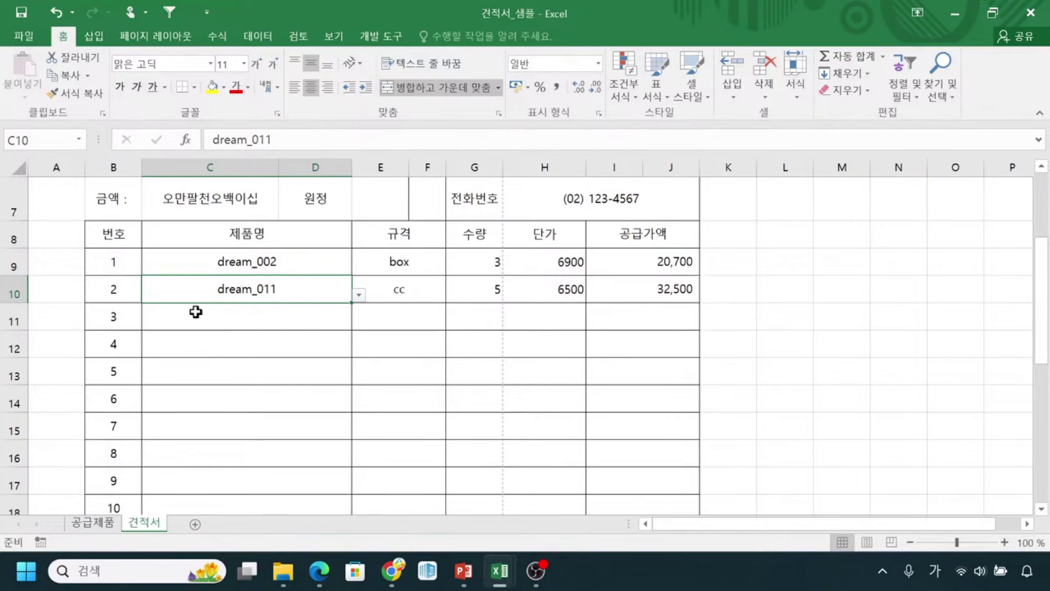
scroll(164, 304, "down", 4)
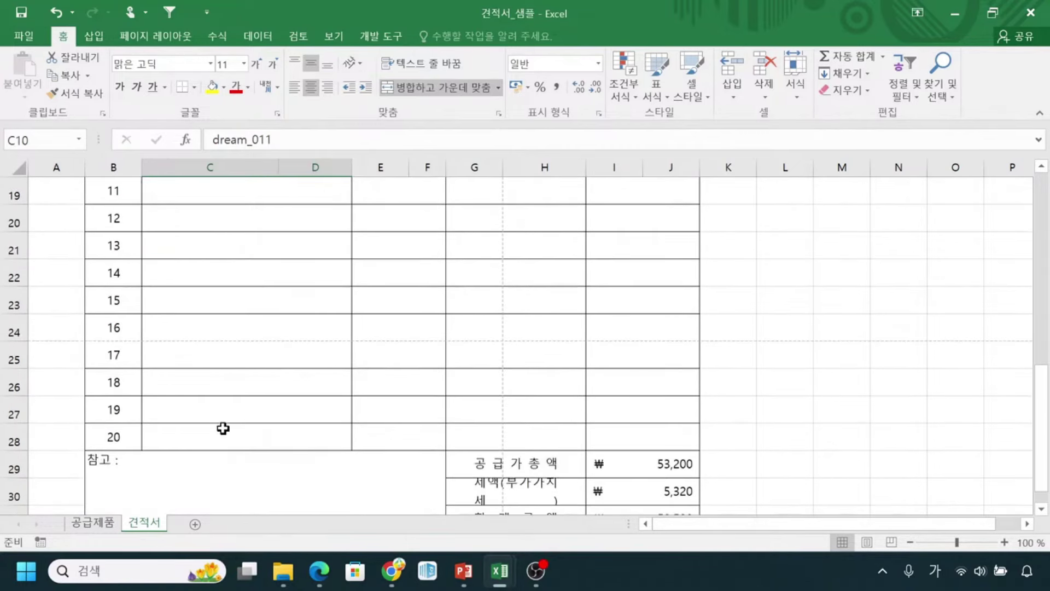
scroll(222, 428, "up", 4)
left_click(246, 276)
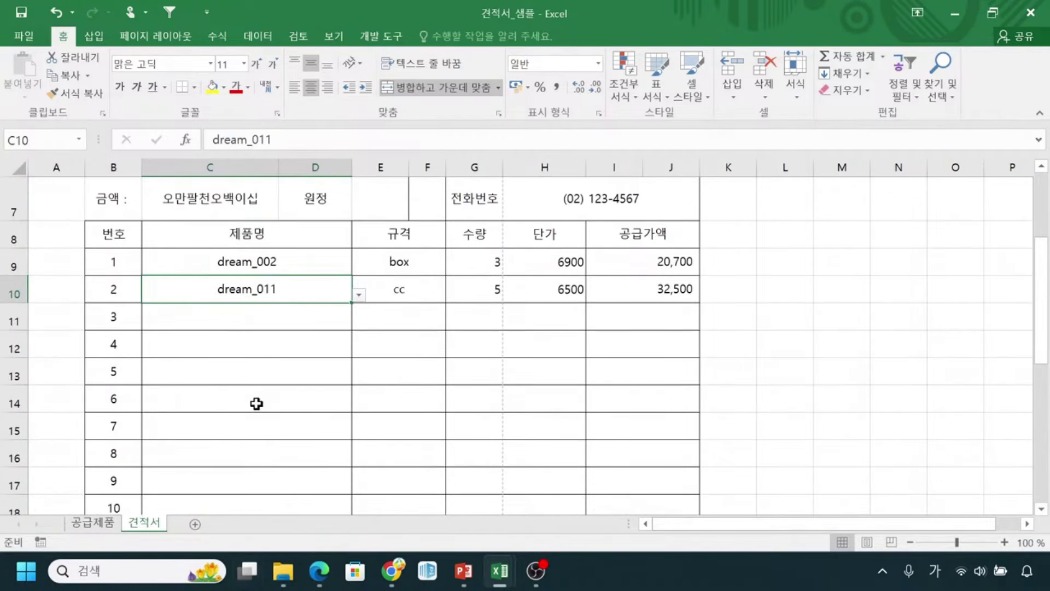
scroll(254, 383, "down", 1)
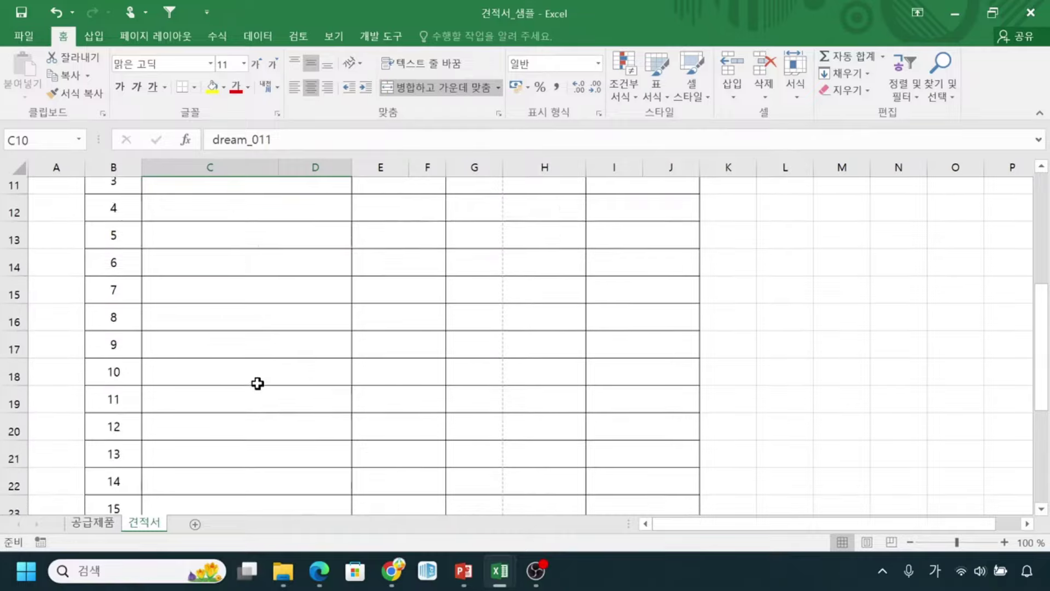
scroll(258, 384, "down", 5)
scroll(257, 383, "up", 1)
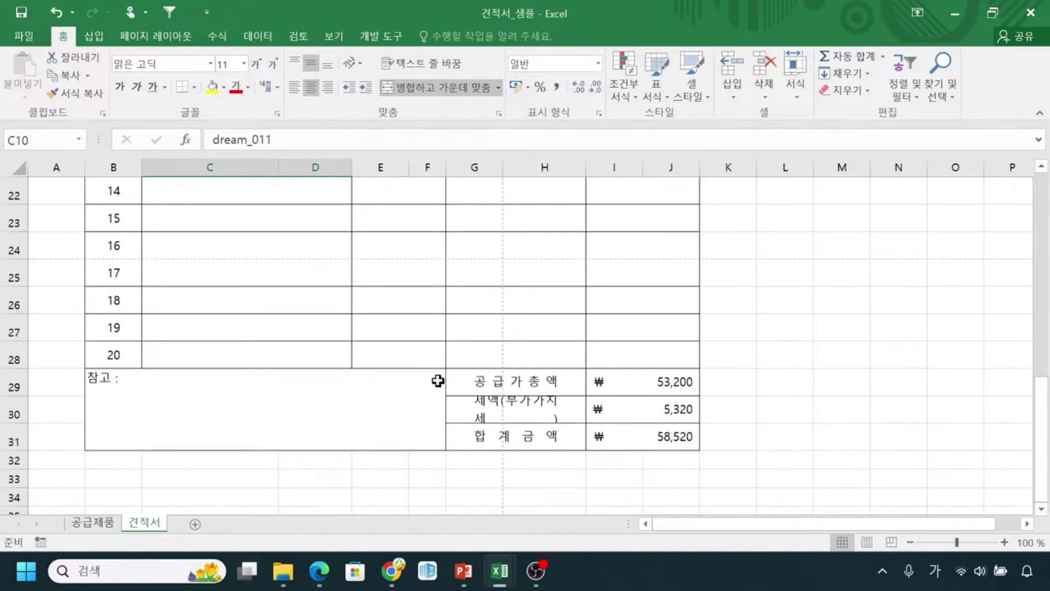
- Select the 공급가액 amounts from I9 downward to compare their sum with the 공급가총액 line
left_click(496, 389)
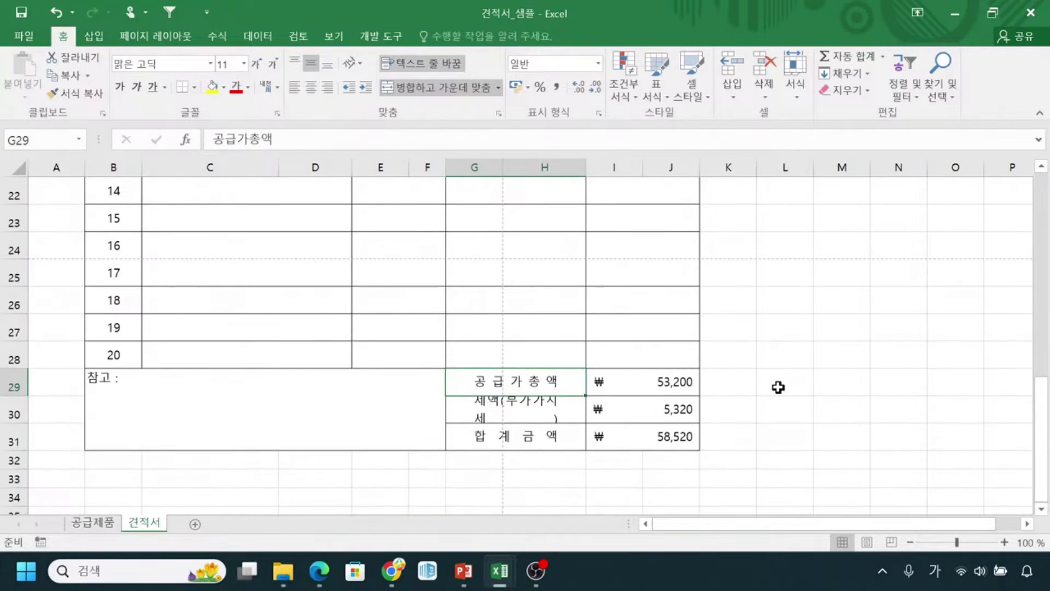
key("ctrl")
scroll(671, 381, "up", 5)
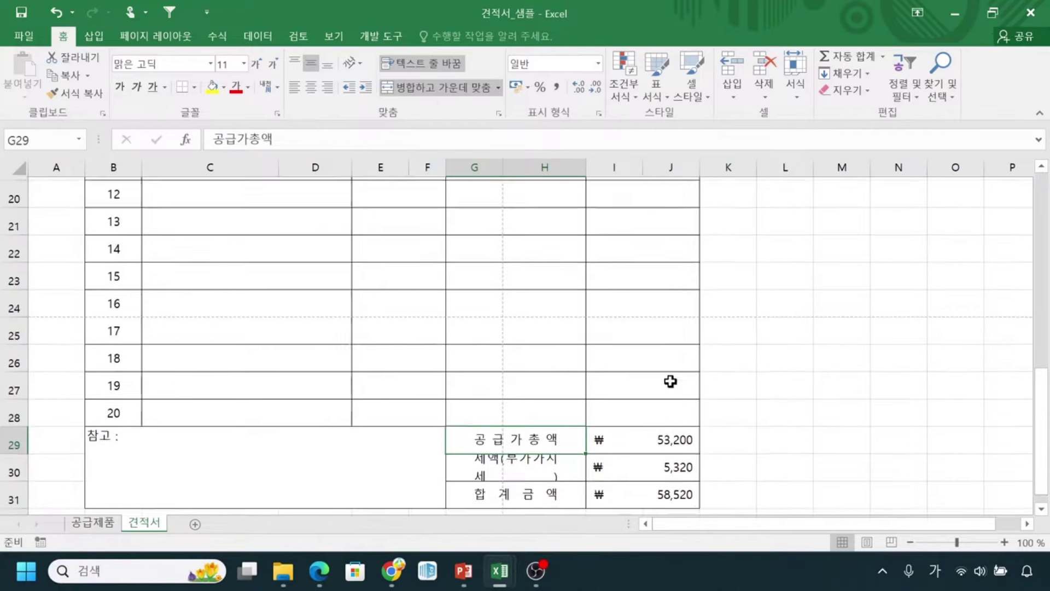
left_click_drag(639, 255, 663, 450)
scroll(663, 450, "down", 5)
scroll(665, 449, "down", 1)
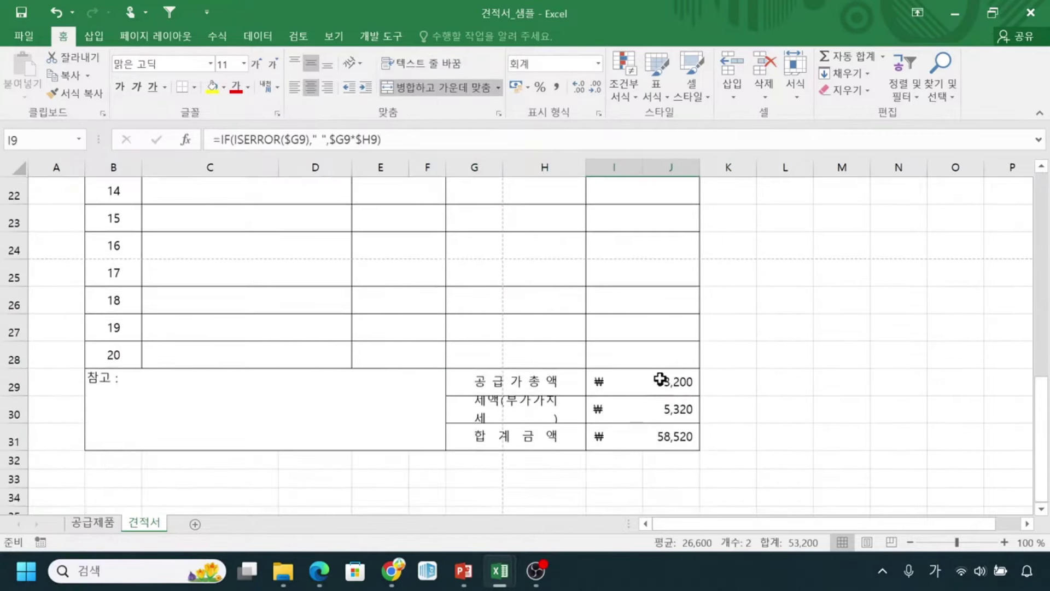